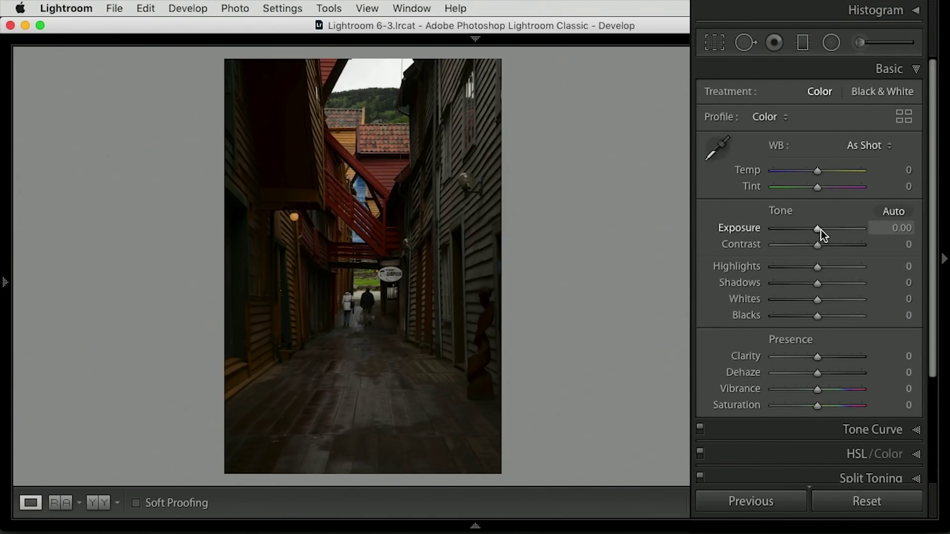
Step: Try global exposure and shadow boosts, then reset exposure, shadows and highlights to zero
{"action": "mouse_move", "coordinate": [816, 228]}
{"action": "left_mouse_down"}
{"action": "mouse_move", "coordinate": [853, 227]}
{"action": "mouse_move", "coordinate": [843, 229]}
{"action": "left_mouse_up"}
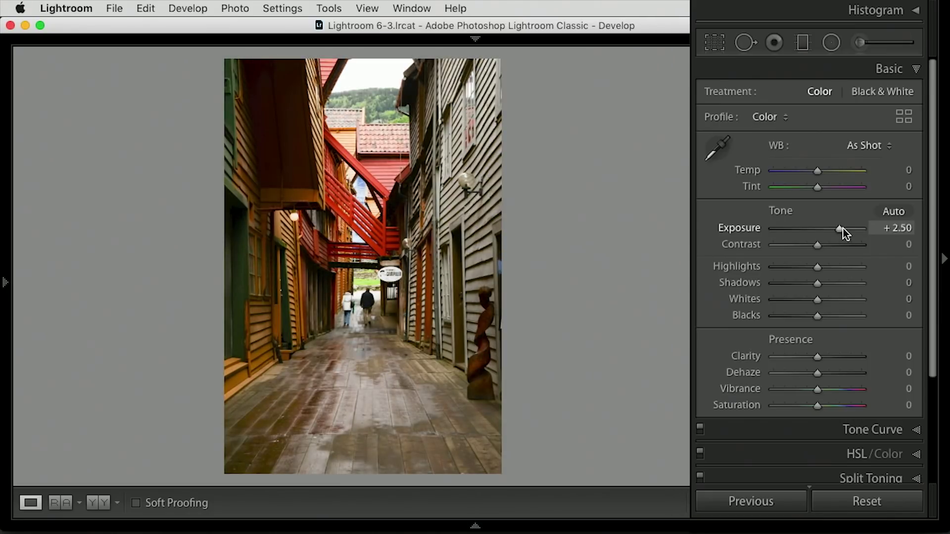
{"action": "double_click", "coordinate": [731, 228]}
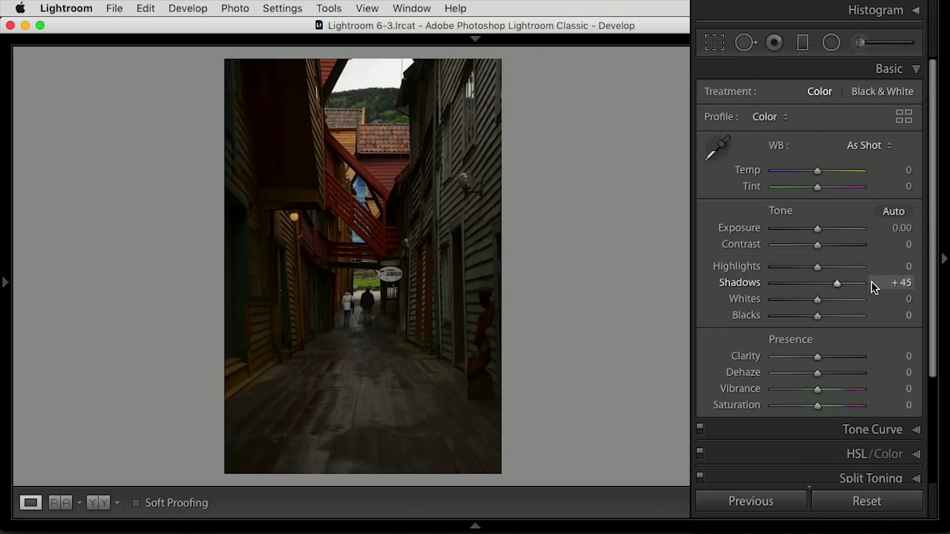
{"action": "mouse_move", "coordinate": [872, 282]}
{"action": "left_mouse_down"}
{"action": "mouse_move", "coordinate": [787, 269]}
{"action": "mouse_move", "coordinate": [815, 266]}
{"action": "mouse_move", "coordinate": [800, 265]}
{"action": "left_mouse_up"}
{"action": "double_click", "coordinate": [738, 265]}
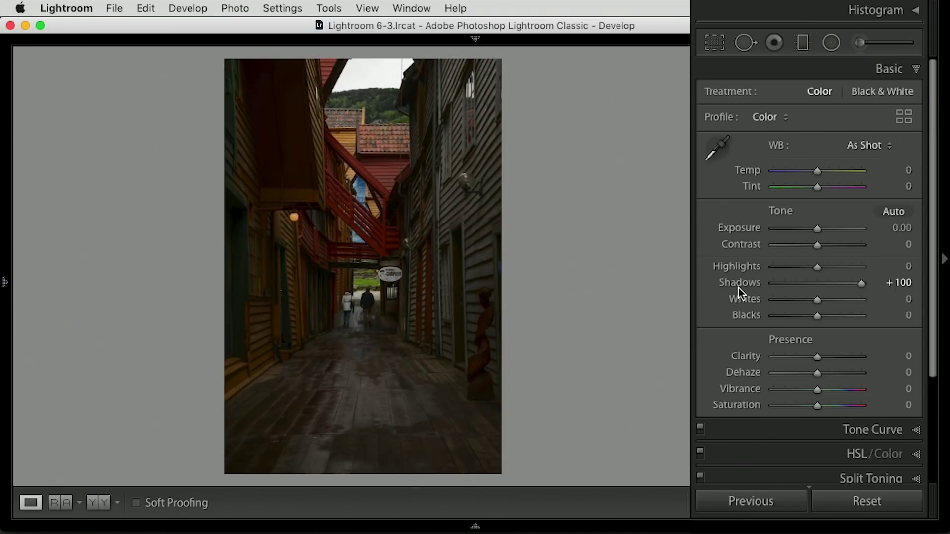
{"action": "double_click", "coordinate": [738, 288]}
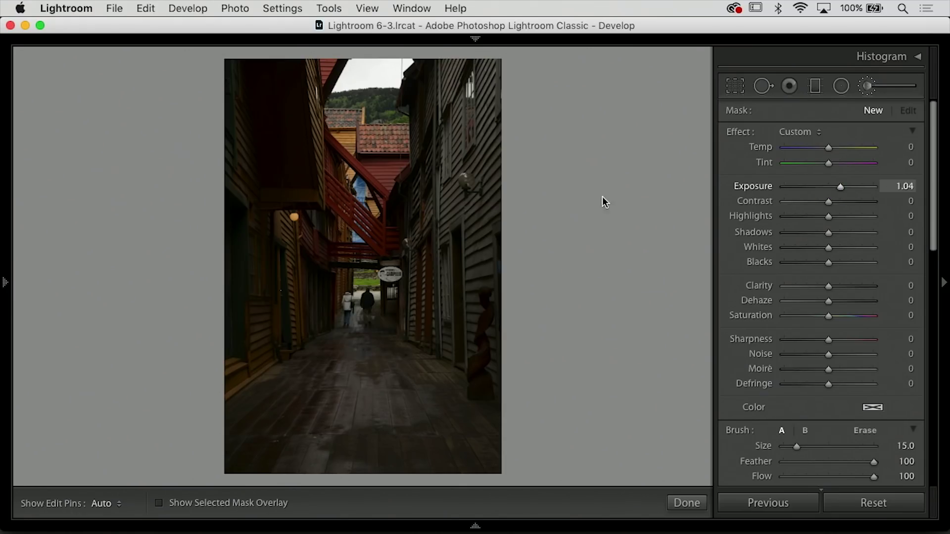
Step: Paint exposure 1.04 over the upper-left wall, red stairs, right and lower-left walls
{"action": "mouse_move", "coordinate": [288, 159]}
{"action": "left_mouse_down"}
{"action": "mouse_move", "coordinate": [280, 104]}
{"action": "mouse_move", "coordinate": [314, 256]}
{"action": "mouse_move", "coordinate": [392, 201]}
{"action": "mouse_move", "coordinate": [470, 91]}
{"action": "mouse_move", "coordinate": [479, 357]}
{"action": "mouse_move", "coordinate": [456, 223]}
{"action": "mouse_move", "coordinate": [471, 345]}
{"action": "left_mouse_up"}
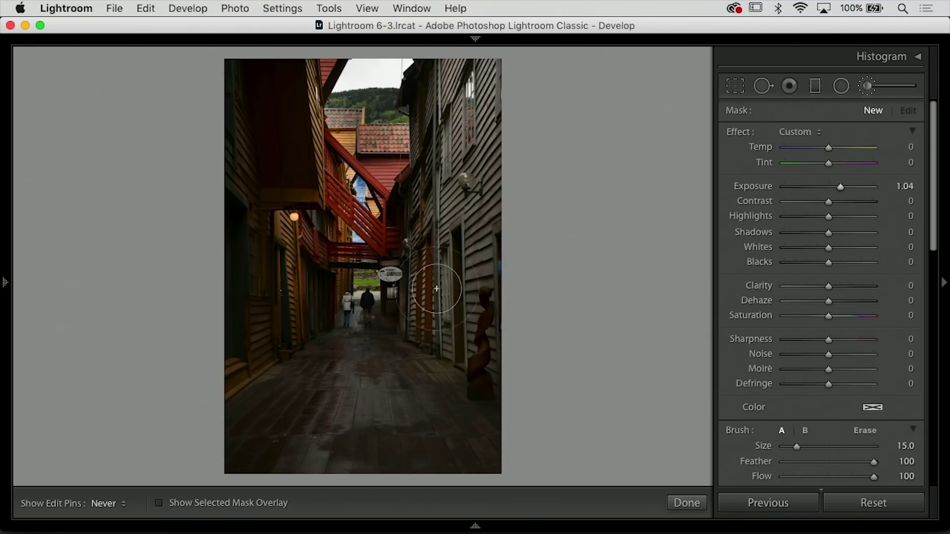
{"action": "mouse_move", "coordinate": [268, 264]}
{"action": "left_mouse_down"}
{"action": "mouse_move", "coordinate": [244, 53]}
{"action": "mouse_move", "coordinate": [334, 193]}
{"action": "mouse_move", "coordinate": [407, 212]}
{"action": "left_mouse_up"}
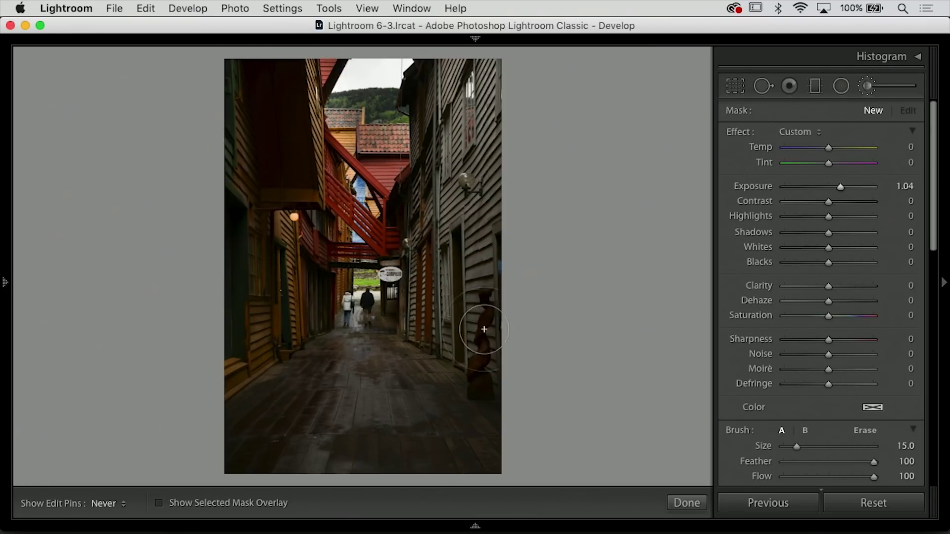
{"action": "left_click_drag", "start_coordinate": [499, 311], "coordinate": [243, 347]}
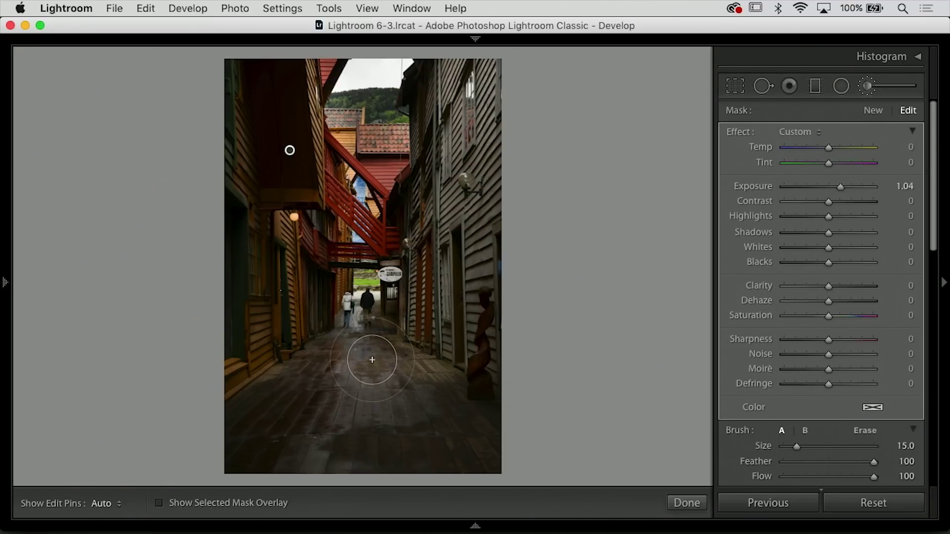
{"action": "key", "text": "alt"}
{"action": "scroll", "coordinate": [382, 383], "scroll_direction": "up", "scroll_amount": 7}
Step: Erase mask overspill, toggle the pins with H, and brighten around the two walkers
{"action": "key", "text": "alt"}
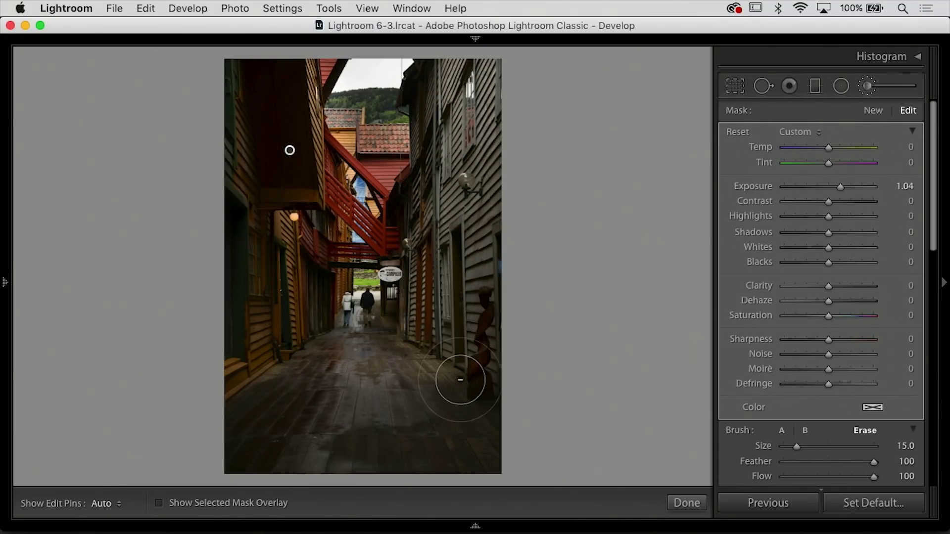
{"action": "key", "text": "h"}
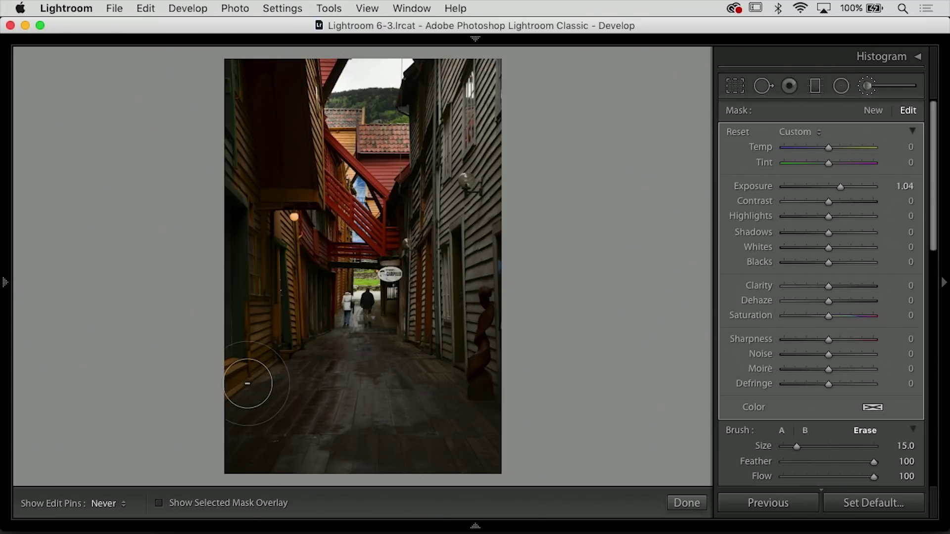
{"action": "key", "text": "h"}
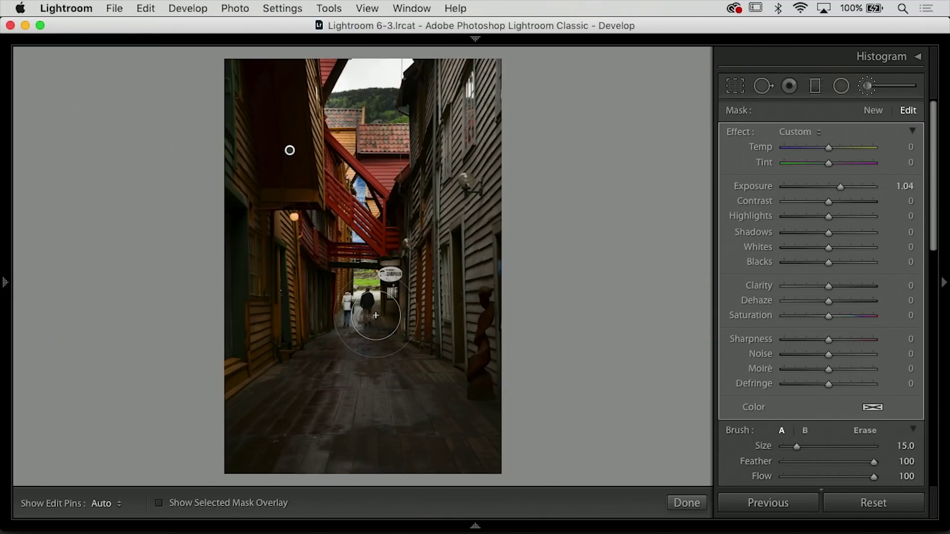
{"action": "key", "text": "h"}
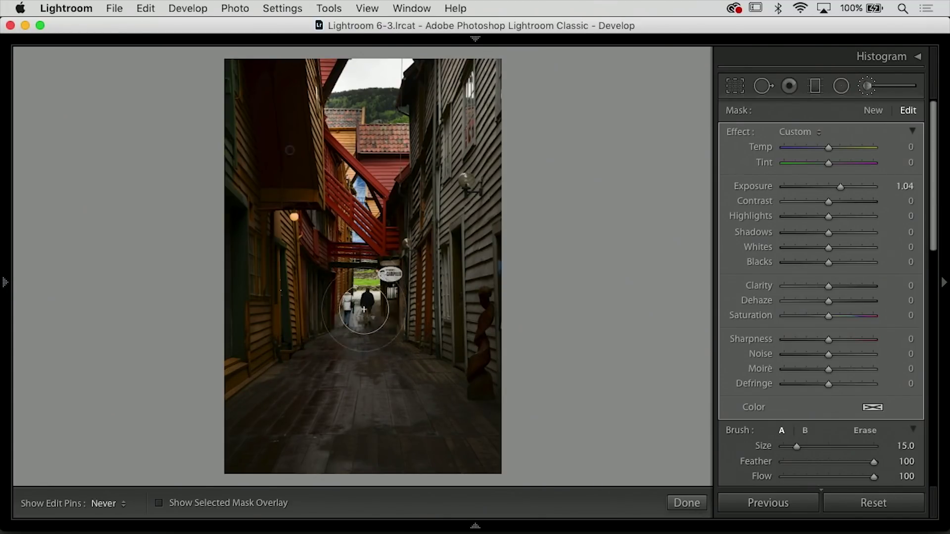
{"action": "key", "text": "h"}
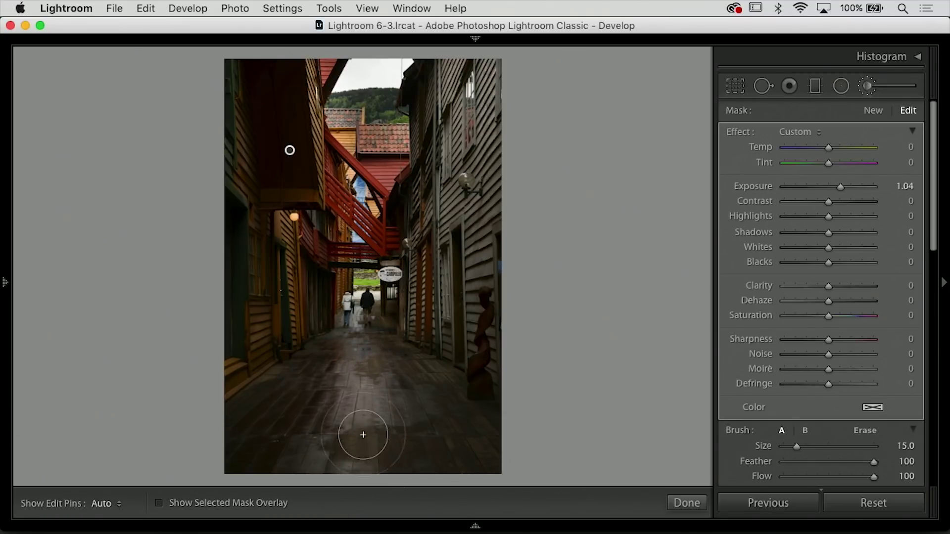
{"action": "key", "text": "h"}
{"action": "key", "text": "h"}
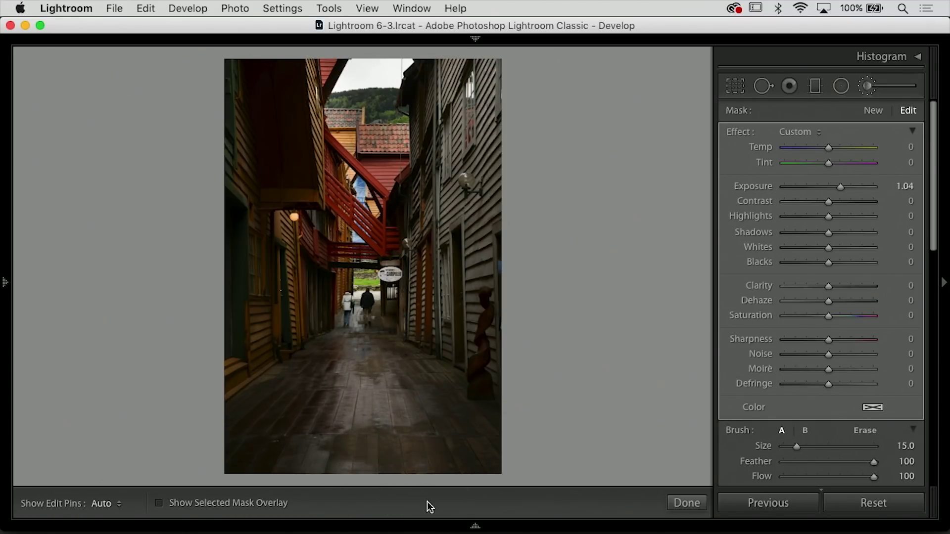
{"action": "key", "text": "h"}
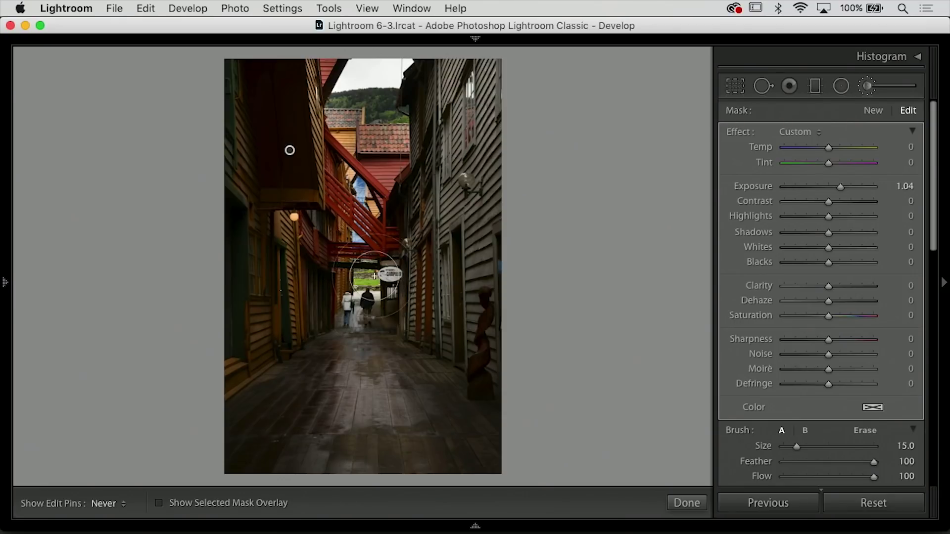
{"action": "left_click_drag", "start_coordinate": [345, 297], "coordinate": [362, 293]}
{"action": "key", "text": "h"}
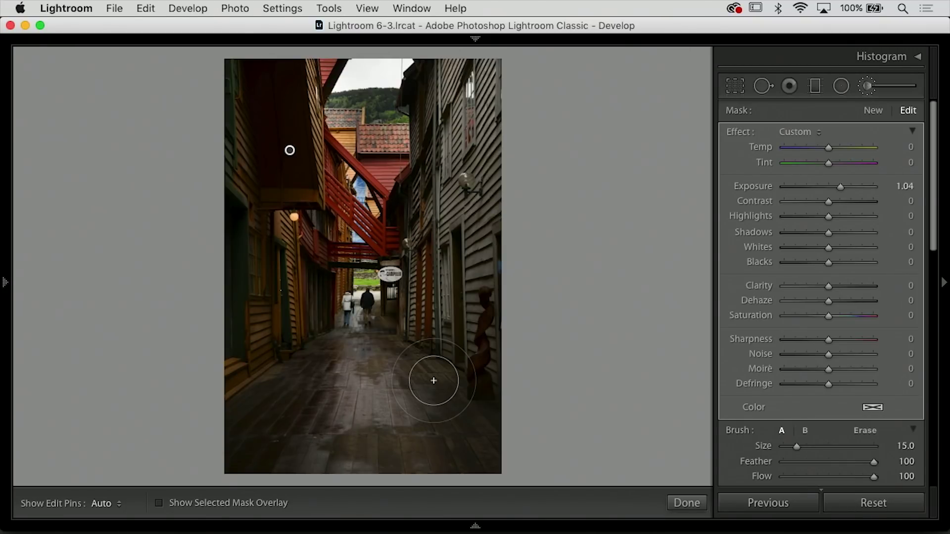
Step: Add a new brush mask over the sky with exposure -0.26 and highlights -5
{"action": "left_click", "coordinate": [874, 111]}
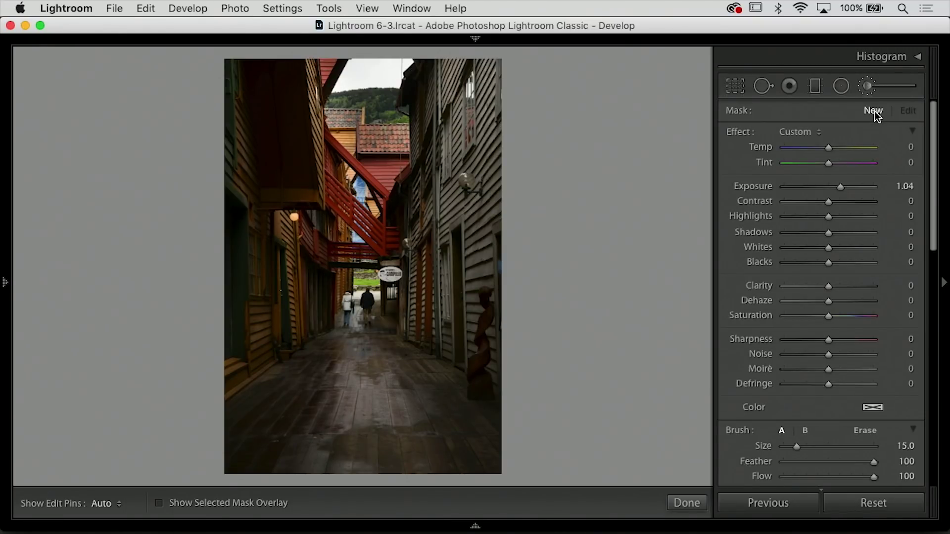
{"action": "left_click_drag", "start_coordinate": [840, 185], "coordinate": [825, 187]}
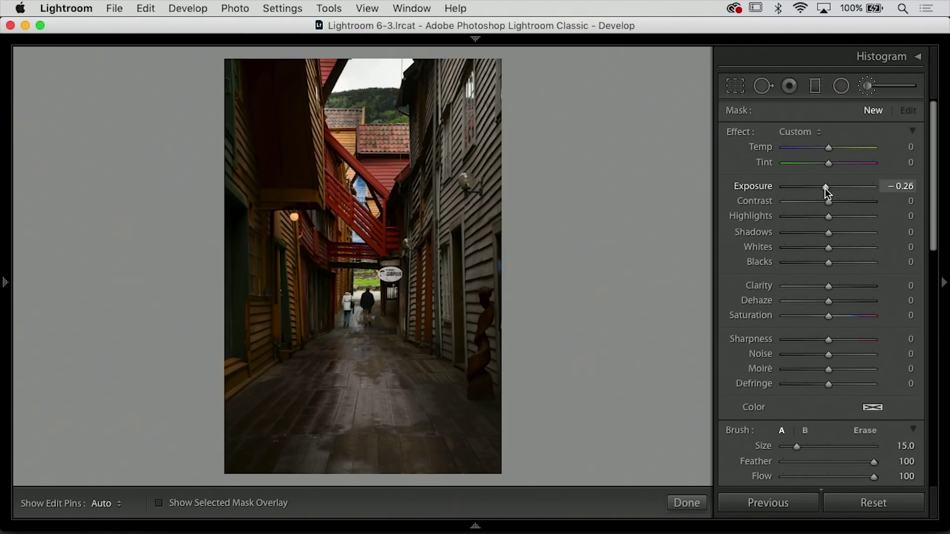
{"action": "key", "text": "h"}
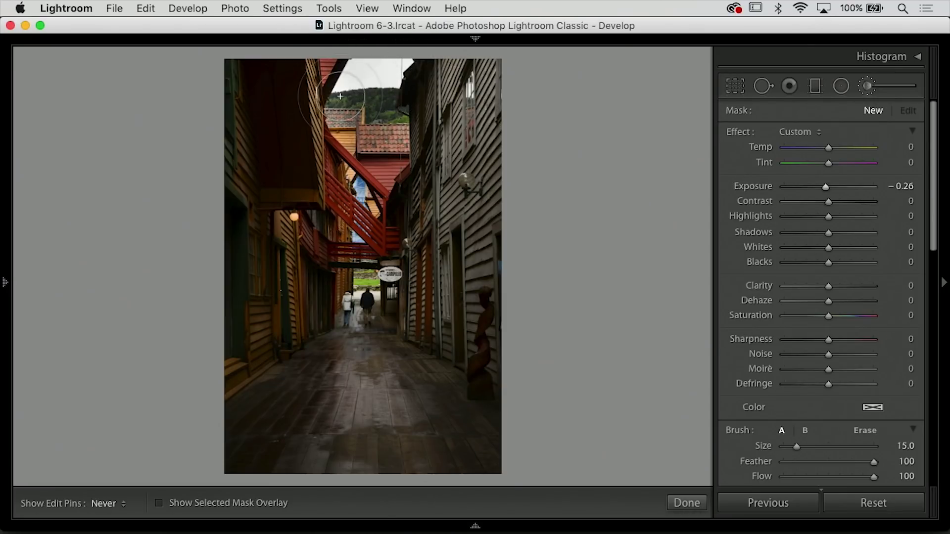
{"action": "left_click_drag", "start_coordinate": [393, 72], "coordinate": [327, 82]}
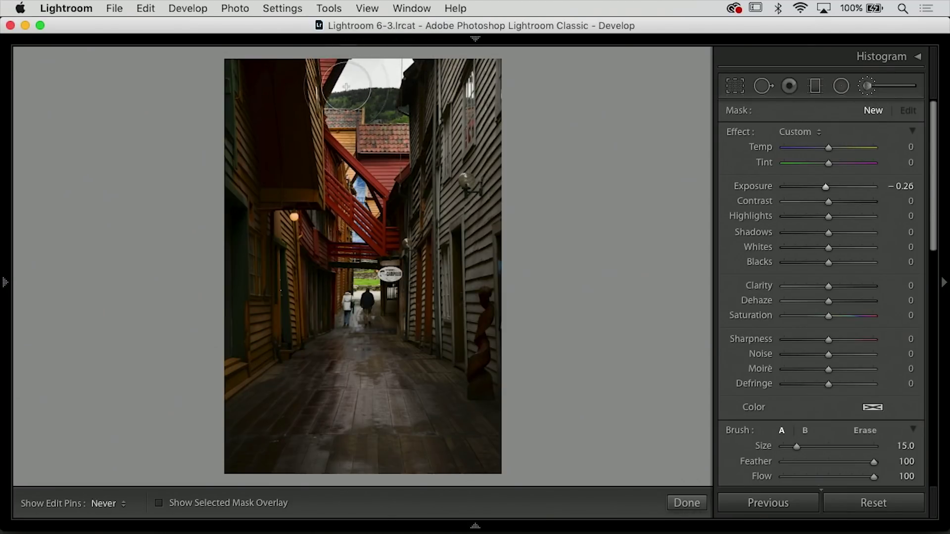
{"action": "mouse_move", "coordinate": [829, 216]}
{"action": "left_mouse_down"}
{"action": "mouse_move", "coordinate": [820, 218]}
{"action": "mouse_move", "coordinate": [828, 219]}
{"action": "left_mouse_up"}
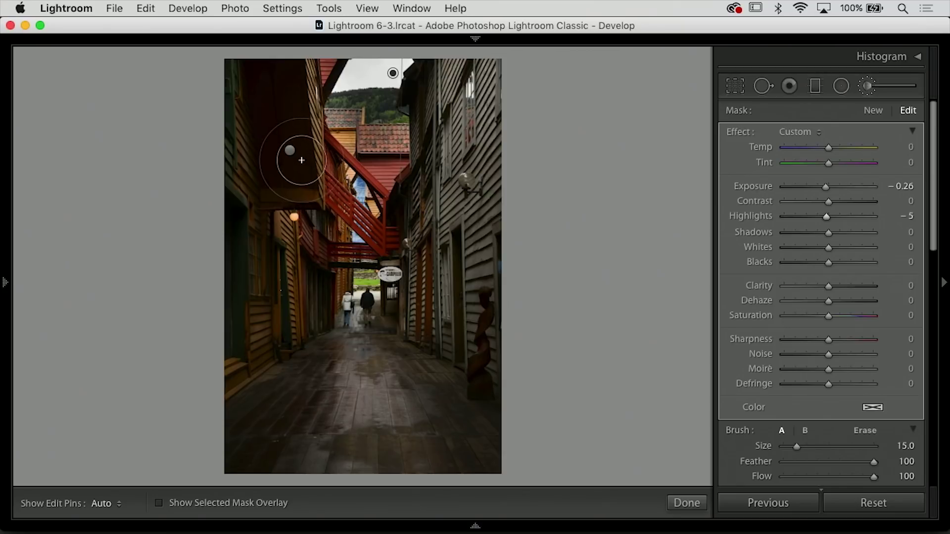
Step: Reselect the left-building pin and set Exposure 1.38, Shadows 86, Clarity 26, Temp 8
{"action": "left_click", "coordinate": [290, 151]}
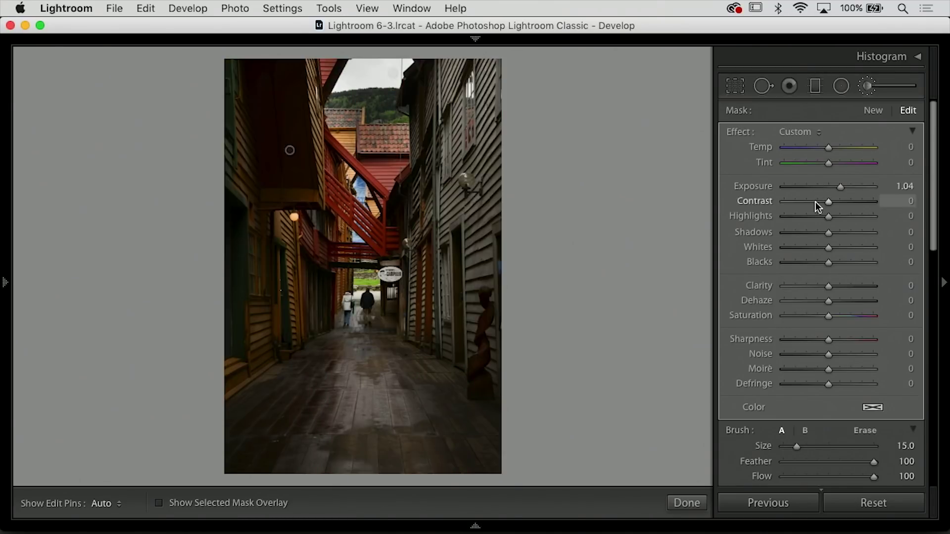
{"action": "left_click", "coordinate": [837, 156]}
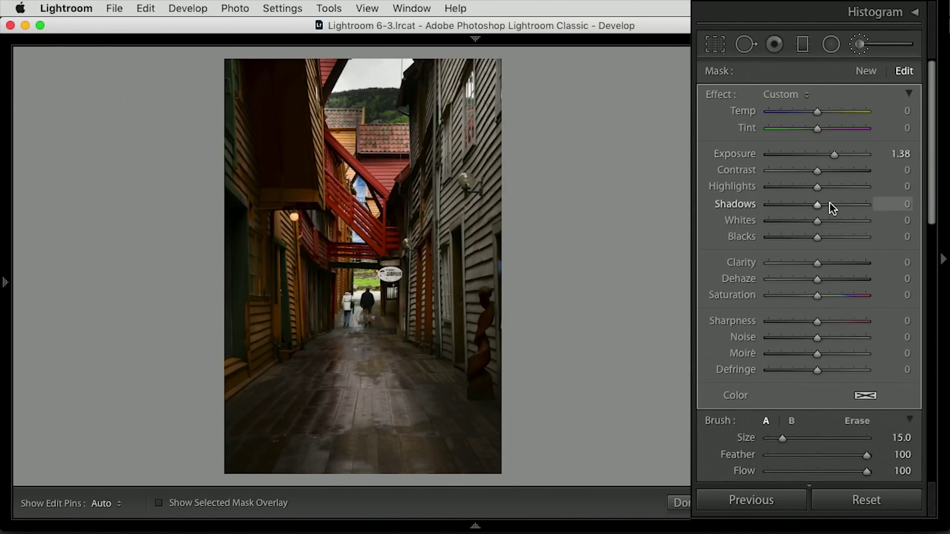
{"action": "left_click_drag", "start_coordinate": [830, 204], "coordinate": [859, 202]}
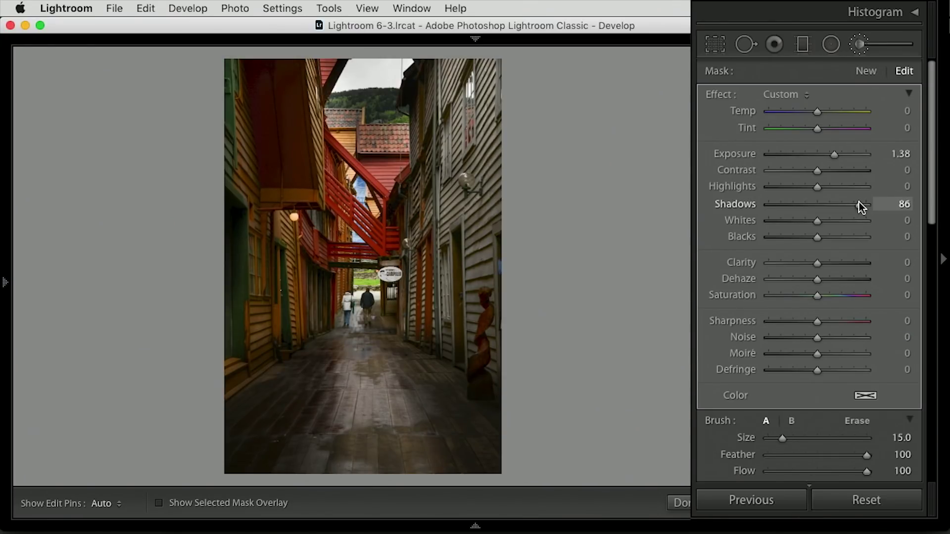
{"action": "mouse_move", "coordinate": [819, 262]}
{"action": "left_mouse_down"}
{"action": "mouse_move", "coordinate": [840, 265]}
{"action": "mouse_move", "coordinate": [830, 263]}
{"action": "left_mouse_up"}
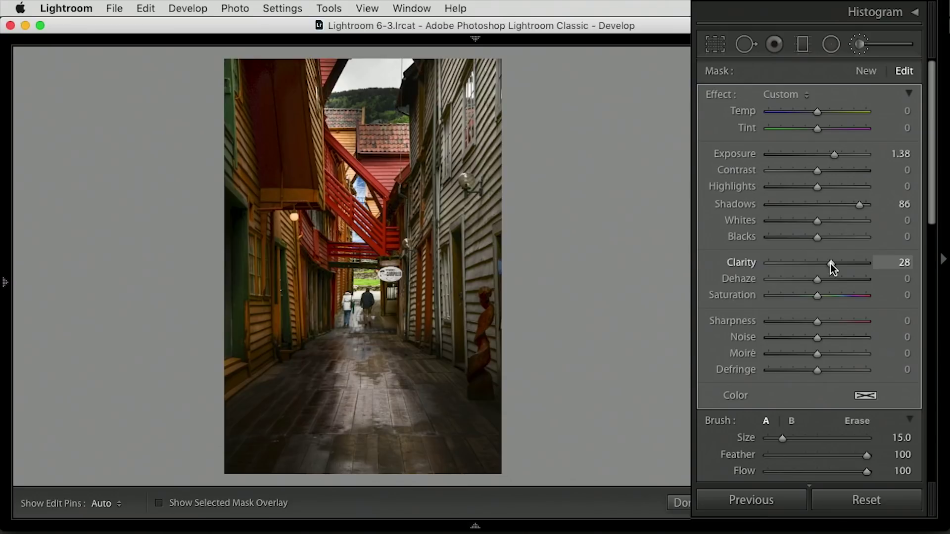
{"action": "left_click_drag", "start_coordinate": [831, 263], "coordinate": [831, 264]}
{"action": "left_click_drag", "start_coordinate": [830, 264], "coordinate": [830, 263]}
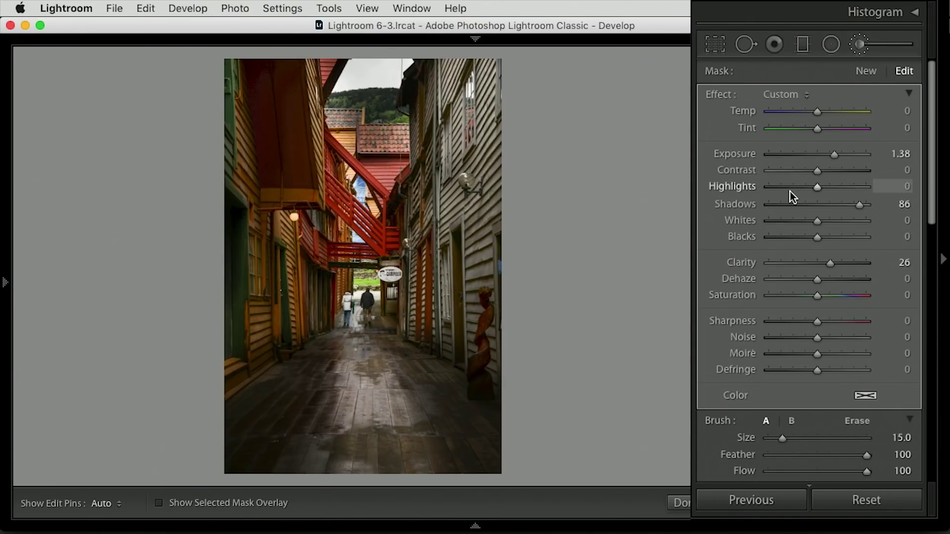
{"action": "left_click_drag", "start_coordinate": [820, 110], "coordinate": [823, 111]}
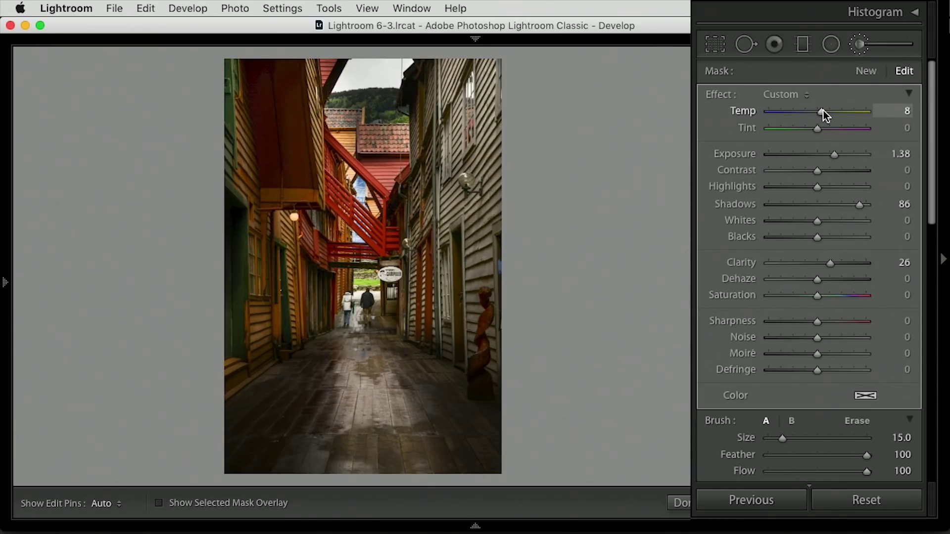
{"action": "scroll", "coordinate": [856, 359], "scroll_direction": "down", "scroll_amount": 3}
{"action": "scroll", "coordinate": [856, 357], "scroll_direction": "down", "scroll_amount": 1}
Step: Close the brush, add vignette Amount -20, Midpoint 4, Feather 100, and hide the panel
{"action": "left_click", "coordinate": [683, 503]}
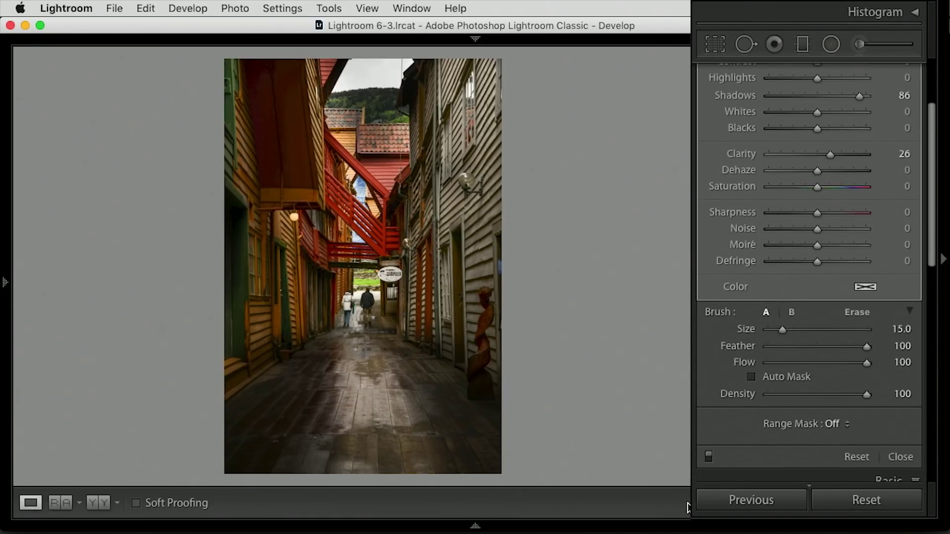
{"action": "left_click", "coordinate": [875, 466]}
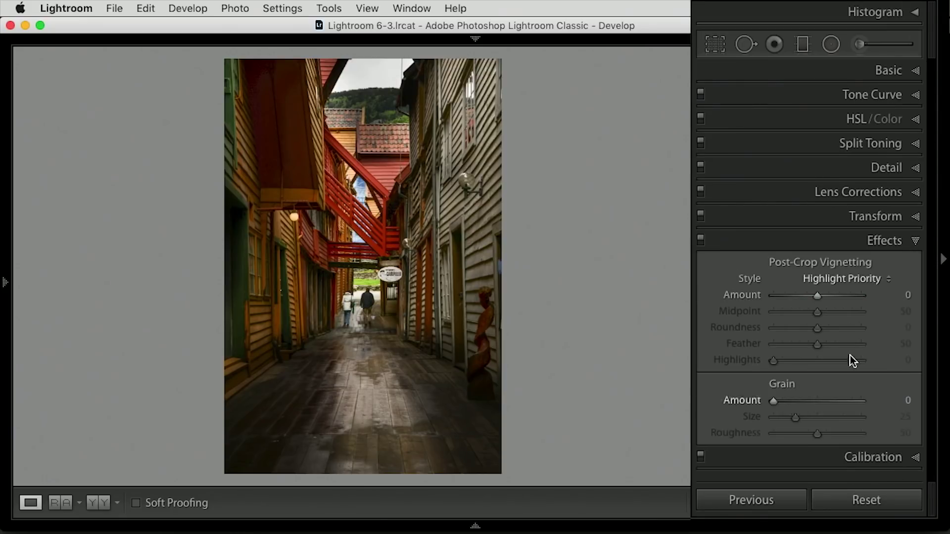
{"action": "left_click_drag", "start_coordinate": [813, 297], "coordinate": [783, 311]}
{"action": "left_click_drag", "start_coordinate": [826, 343], "coordinate": [872, 343]}
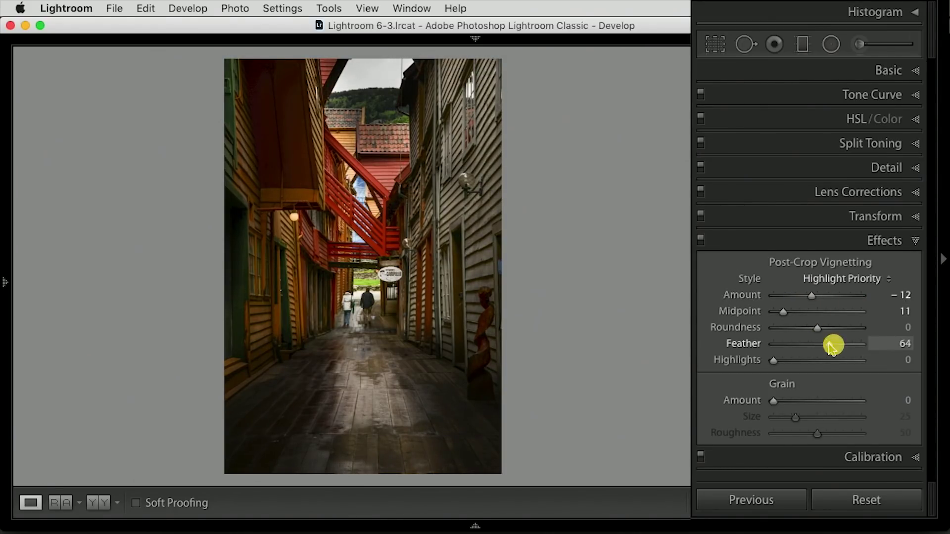
{"action": "left_click_drag", "start_coordinate": [810, 296], "coordinate": [804, 293]}
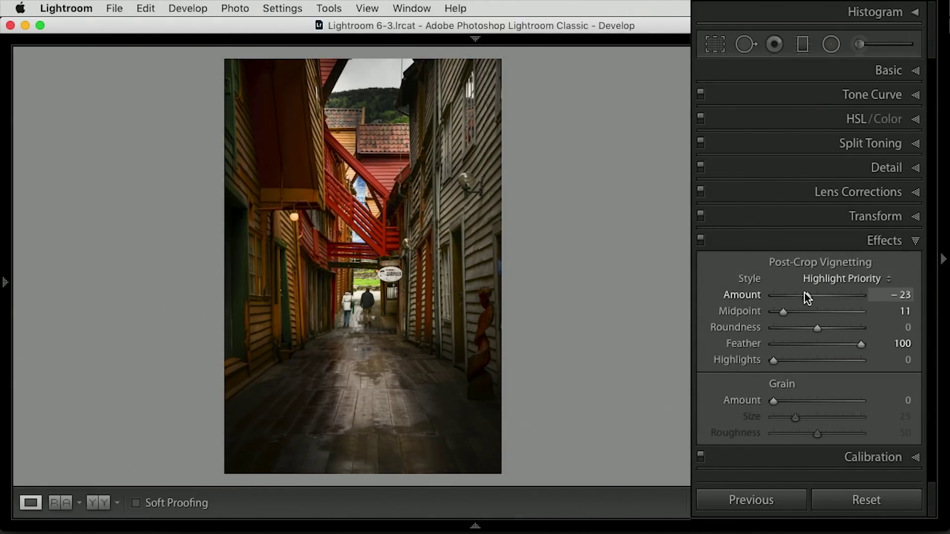
{"action": "left_click_drag", "start_coordinate": [783, 312], "coordinate": [806, 295]}
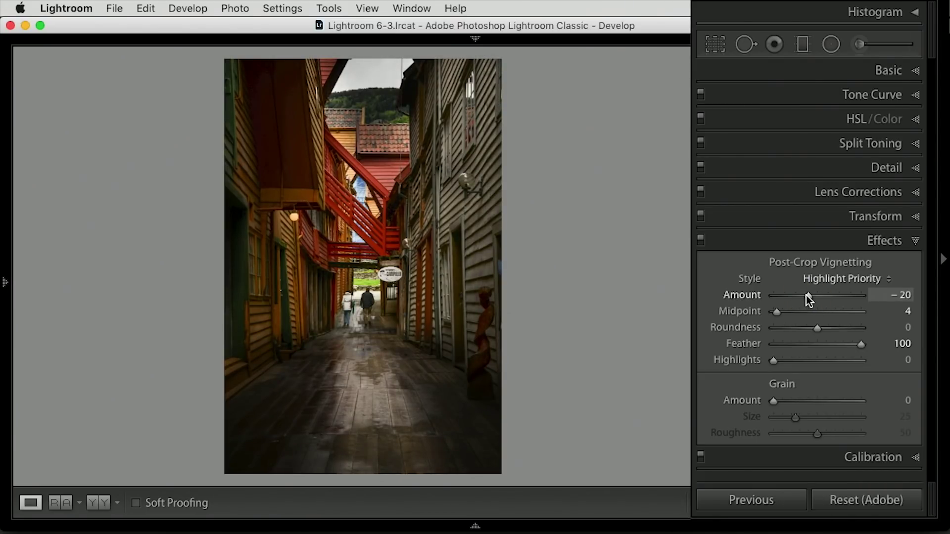
{"action": "key", "text": "Tab"}
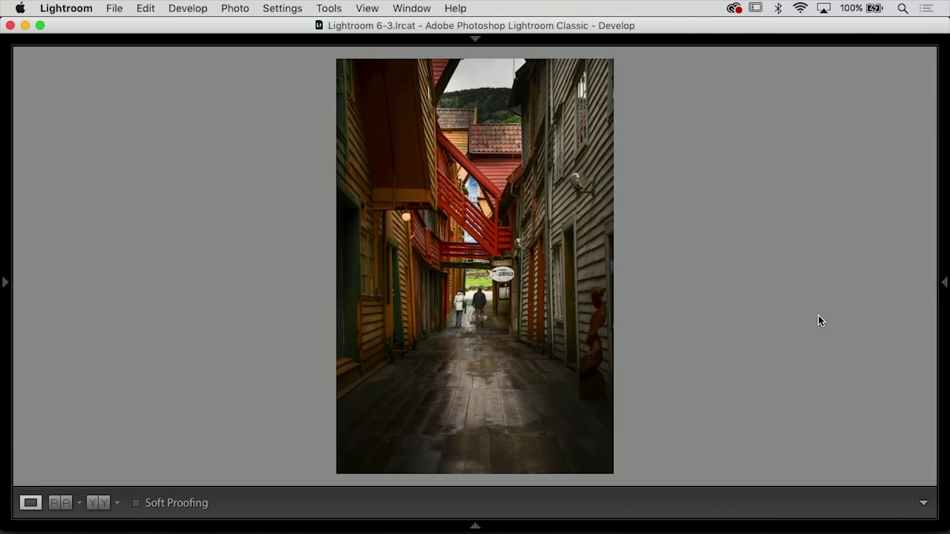
Step: Turn on Lights Out and toggle Before/After views, ending on the Before version
{"action": "key", "text": "l"}
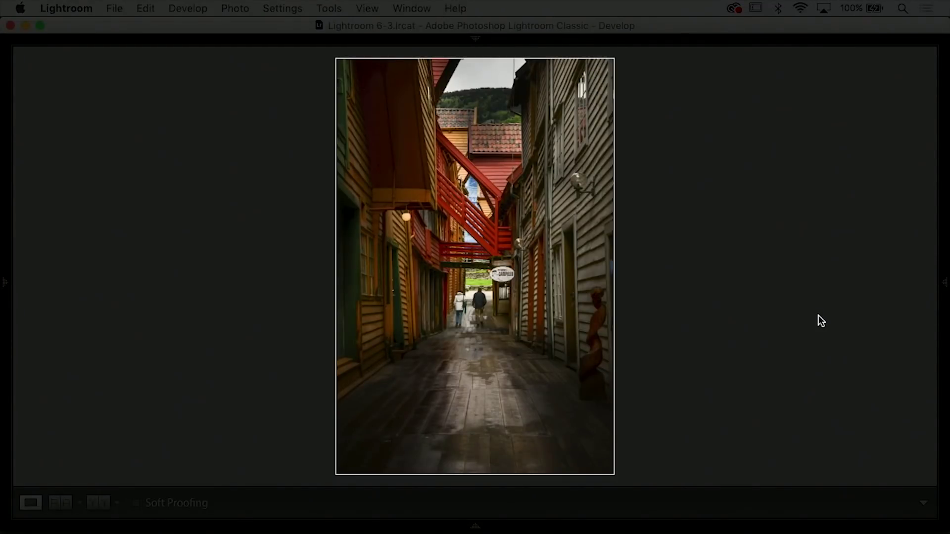
{"action": "key", "text": "backslash"}
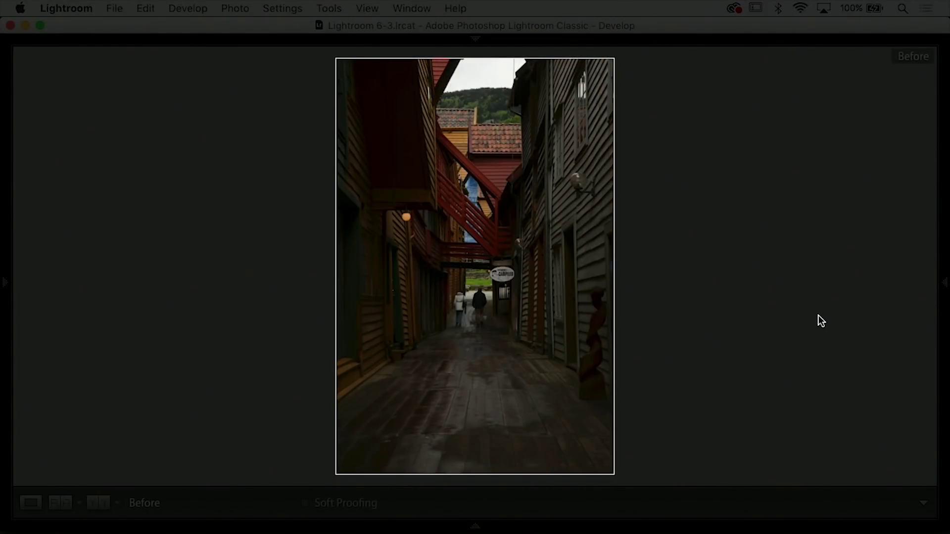
{"action": "key", "text": "backslash"}
{"action": "key", "text": "backslash"}
{"action": "key", "text": "backslash"}
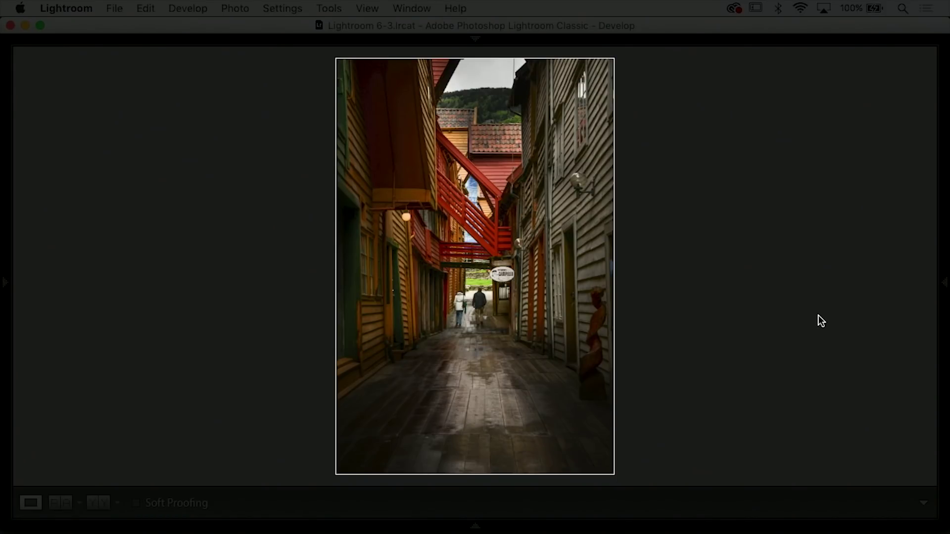